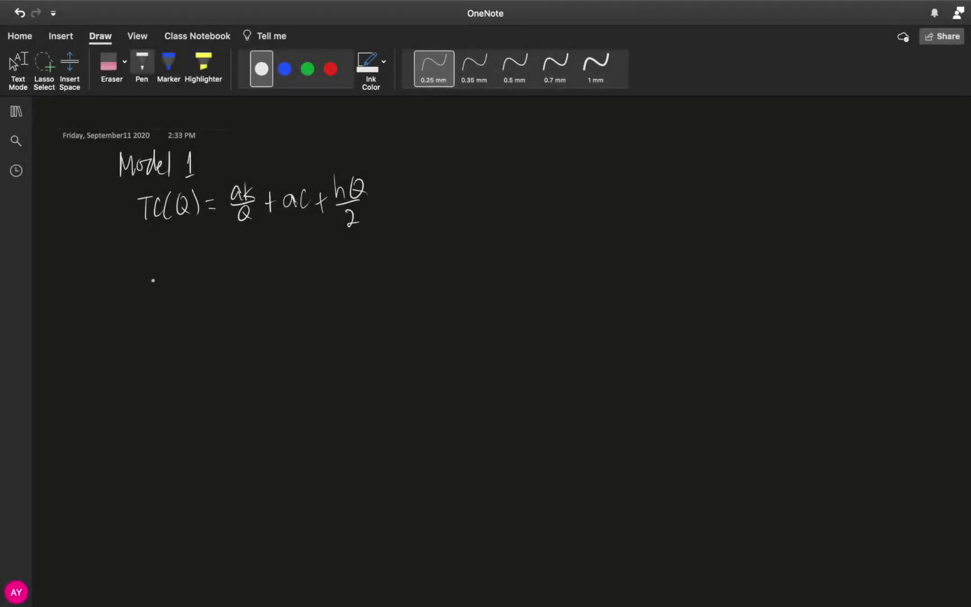
- Handwrite 'Min' before TC(Q) and begin 'dTC/dQ =' on the line below
{"action": "mouse_move", "coordinate": [77, 221]}
{"action": "left_mouse_down"}
{"action": "mouse_move", "coordinate": [83, 203]}
{"action": "mouse_move", "coordinate": [106, 222]}
{"action": "left_mouse_up"}
{"action": "mouse_move", "coordinate": [114, 243]}
{"action": "left_mouse_down"}
{"action": "mouse_move", "coordinate": [106, 261]}
{"action": "mouse_move", "coordinate": [129, 243]}
{"action": "mouse_move", "coordinate": [120, 261]}
{"action": "left_mouse_up"}
{"action": "mouse_move", "coordinate": [135, 246]}
{"action": "left_mouse_down"}
{"action": "mouse_move", "coordinate": [131, 260]}
{"action": "mouse_move", "coordinate": [140, 261]}
{"action": "mouse_move", "coordinate": [114, 291]}
{"action": "mouse_move", "coordinate": [128, 275]}
{"action": "mouse_move", "coordinate": [135, 290]}
{"action": "mouse_move", "coordinate": [159, 275]}
{"action": "left_mouse_up"}
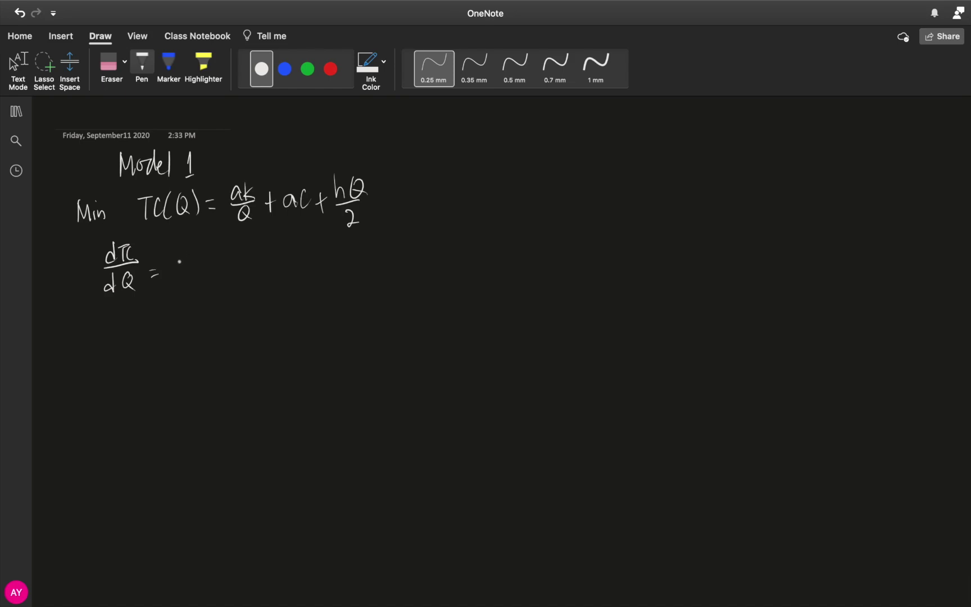
- Write −ak/Q² + h/2 = 0, then start '⇒ Q' on the next line
{"action": "mouse_move", "coordinate": [206, 247]}
{"action": "left_mouse_down"}
{"action": "mouse_move", "coordinate": [208, 263]}
{"action": "mouse_move", "coordinate": [224, 260]}
{"action": "left_mouse_up"}
{"action": "mouse_move", "coordinate": [194, 278]}
{"action": "left_mouse_down"}
{"action": "mouse_move", "coordinate": [221, 271]}
{"action": "mouse_move", "coordinate": [214, 293]}
{"action": "left_mouse_up"}
{"action": "left_click_drag", "start_coordinate": [220, 277], "coordinate": [229, 286]}
{"action": "mouse_move", "coordinate": [248, 265]}
{"action": "left_mouse_down"}
{"action": "mouse_move", "coordinate": [261, 263]}
{"action": "mouse_move", "coordinate": [255, 276]}
{"action": "mouse_move", "coordinate": [285, 273]}
{"action": "left_mouse_up"}
{"action": "left_click_drag", "start_coordinate": [275, 285], "coordinate": [284, 291]}
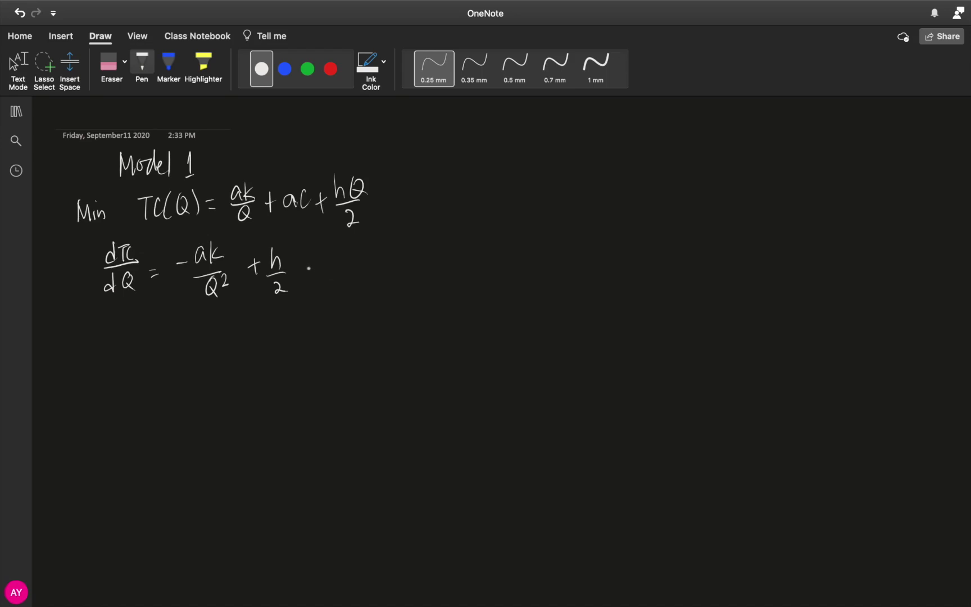
{"action": "left_click_drag", "start_coordinate": [300, 271], "coordinate": [310, 274]}
{"action": "mouse_move", "coordinate": [331, 258]}
{"action": "left_mouse_down"}
{"action": "mouse_move", "coordinate": [323, 267]}
{"action": "mouse_move", "coordinate": [335, 269]}
{"action": "left_mouse_up"}
{"action": "left_click_drag", "start_coordinate": [161, 335], "coordinate": [172, 333]}
{"action": "mouse_move", "coordinate": [161, 341]}
{"action": "left_mouse_down"}
{"action": "mouse_move", "coordinate": [205, 349]}
{"action": "mouse_move", "coordinate": [223, 340]}
{"action": "left_mouse_up"}
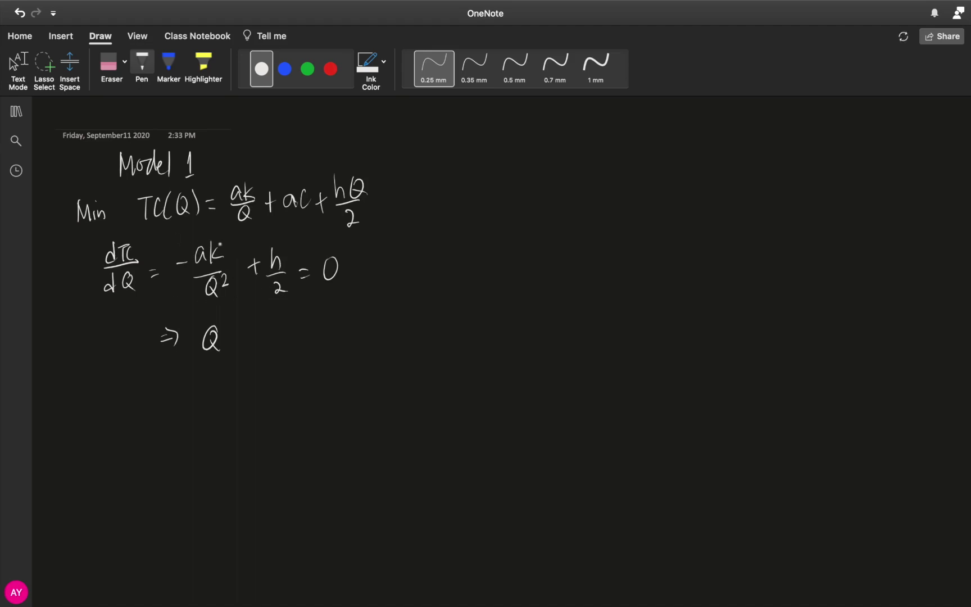
- Write '= ±√' after Q with 2ak over h under the root
{"action": "left_click_drag", "start_coordinate": [230, 340], "coordinate": [238, 339]}
{"action": "mouse_move", "coordinate": [231, 344]}
{"action": "left_mouse_down"}
{"action": "mouse_move", "coordinate": [265, 336]}
{"action": "mouse_move", "coordinate": [258, 351]}
{"action": "mouse_move", "coordinate": [279, 393]}
{"action": "mouse_move", "coordinate": [286, 320]}
{"action": "mouse_move", "coordinate": [358, 313]}
{"action": "left_mouse_up"}
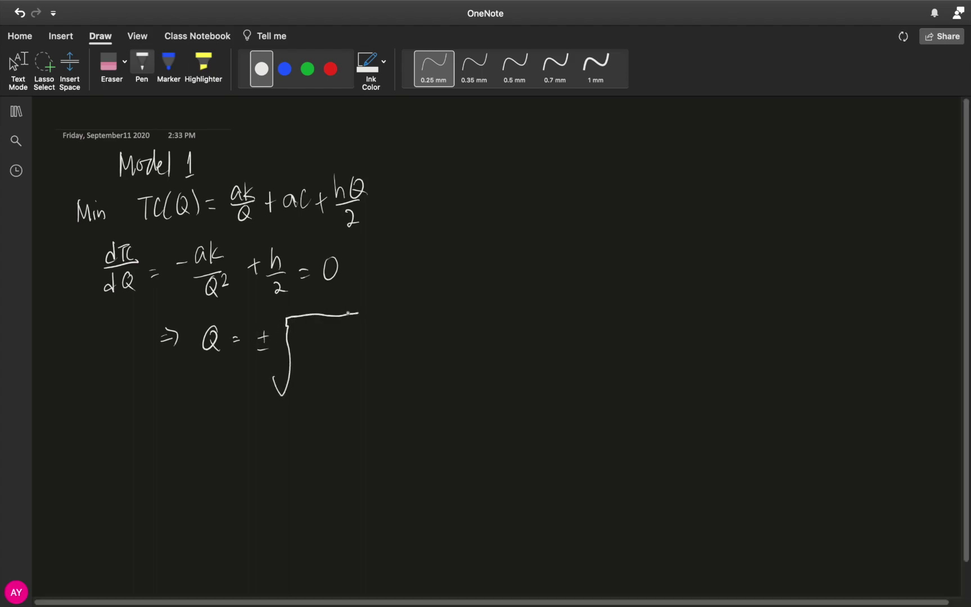
{"action": "left_click_drag", "start_coordinate": [302, 333], "coordinate": [310, 345]}
{"action": "mouse_move", "coordinate": [322, 335]}
{"action": "left_mouse_down"}
{"action": "mouse_move", "coordinate": [315, 343]}
{"action": "mouse_move", "coordinate": [332, 344]}
{"action": "left_mouse_up"}
{"action": "mouse_move", "coordinate": [341, 332]}
{"action": "left_mouse_down"}
{"action": "mouse_move", "coordinate": [343, 344]}
{"action": "mouse_move", "coordinate": [327, 353]}
{"action": "mouse_move", "coordinate": [347, 355]}
{"action": "left_mouse_up"}
{"action": "left_click_drag", "start_coordinate": [321, 366], "coordinate": [331, 380]}
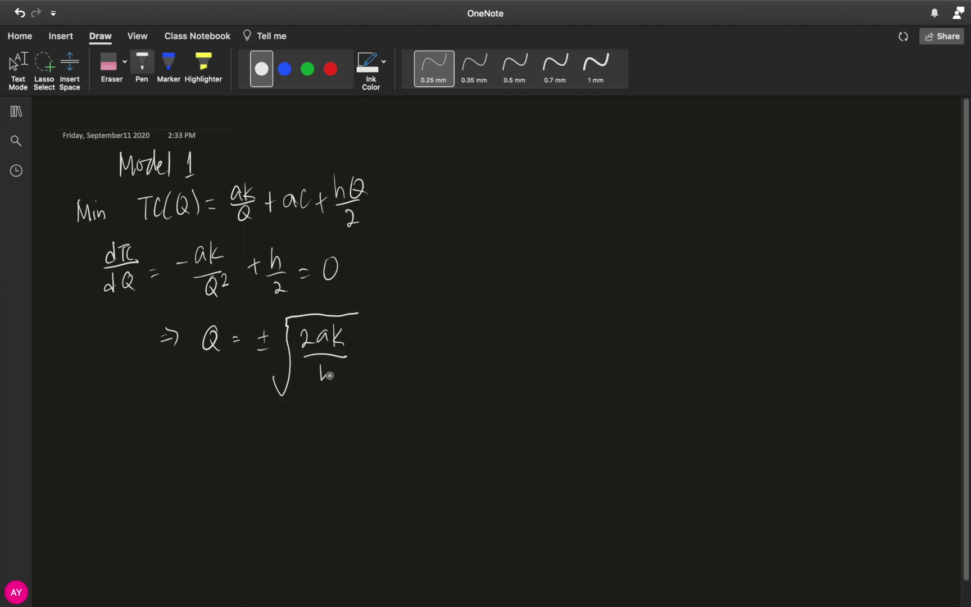
- Select the Large Eraser and erase the ± before the square root
{"action": "left_click", "coordinate": [124, 61]}
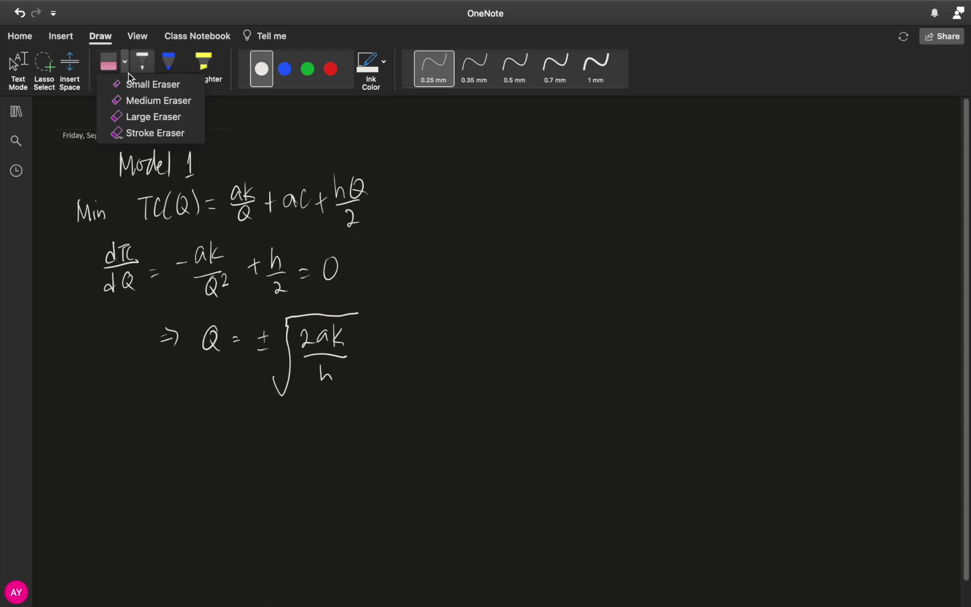
{"action": "left_click", "coordinate": [135, 85]}
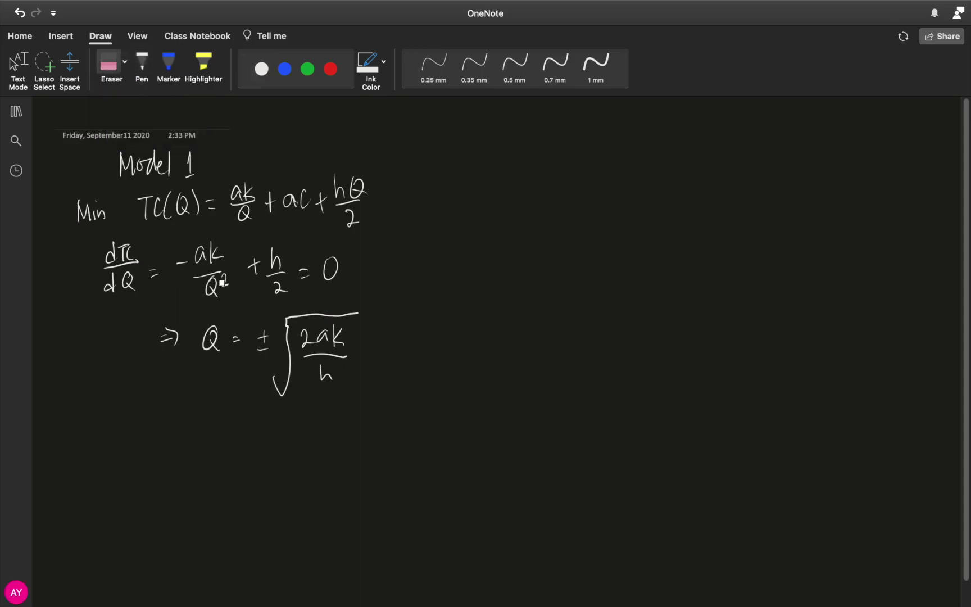
{"action": "left_click", "coordinate": [125, 62]}
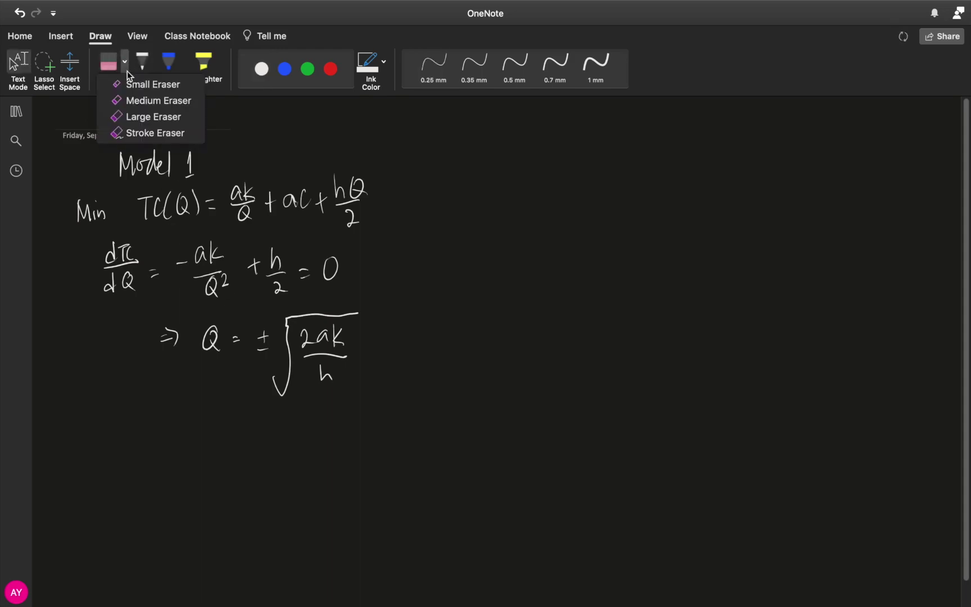
{"action": "left_click", "coordinate": [138, 115]}
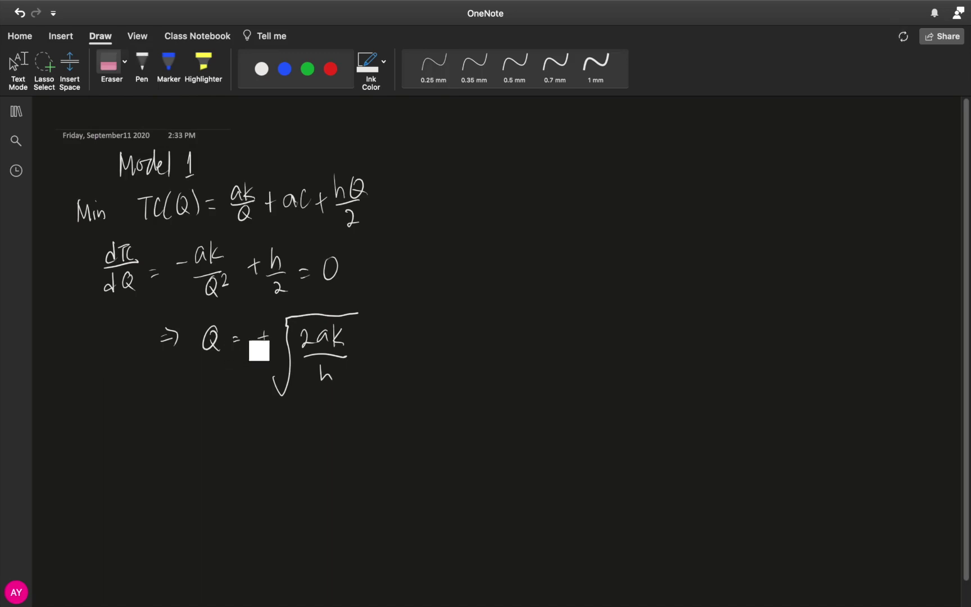
{"action": "left_click", "coordinate": [266, 343]}
- Switch to the Stroke Eraser, then return to the white pen
{"action": "left_click", "coordinate": [124, 62]}
{"action": "left_click", "coordinate": [141, 128]}
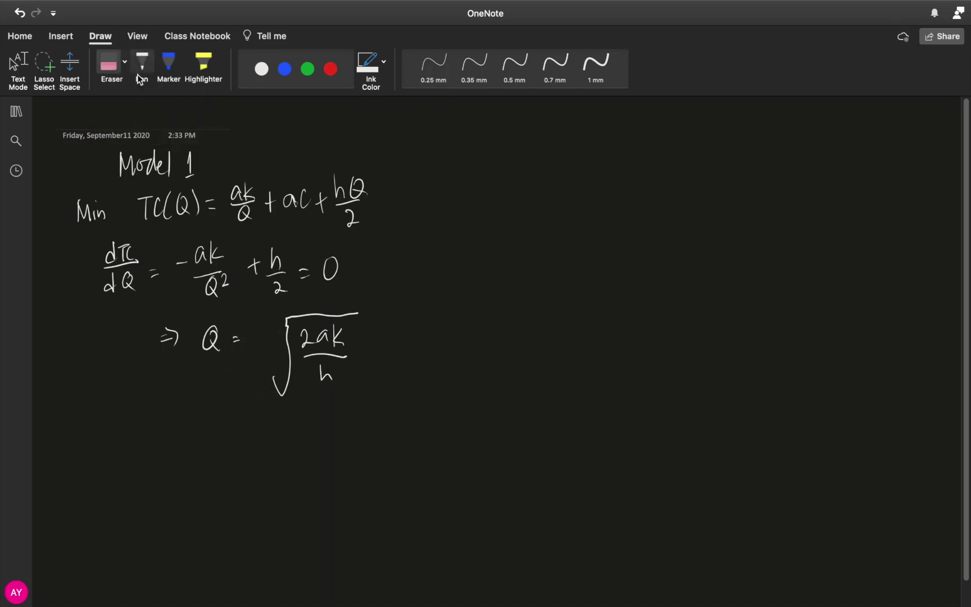
{"action": "left_click", "coordinate": [140, 62]}
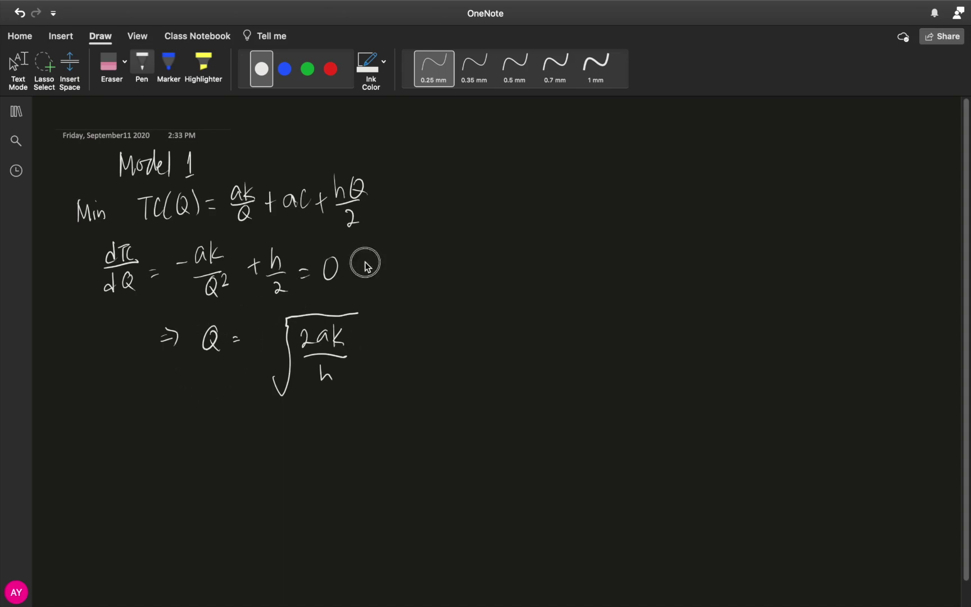
- Draw an arrow after '= 0' and write d²TC/dQ² = 2ak/Q³
{"action": "mouse_move", "coordinate": [366, 264]}
{"action": "left_mouse_down"}
{"action": "mouse_move", "coordinate": [392, 262]}
{"action": "mouse_move", "coordinate": [387, 272]}
{"action": "left_mouse_up"}
{"action": "mouse_move", "coordinate": [426, 251]}
{"action": "left_mouse_down"}
{"action": "mouse_move", "coordinate": [428, 260]}
{"action": "mouse_move", "coordinate": [443, 246]}
{"action": "left_mouse_up"}
{"action": "mouse_move", "coordinate": [444, 244]}
{"action": "left_mouse_down"}
{"action": "mouse_move", "coordinate": [458, 261]}
{"action": "mouse_move", "coordinate": [429, 289]}
{"action": "mouse_move", "coordinate": [464, 274]}
{"action": "left_mouse_up"}
{"action": "left_click_drag", "start_coordinate": [475, 262], "coordinate": [485, 264]}
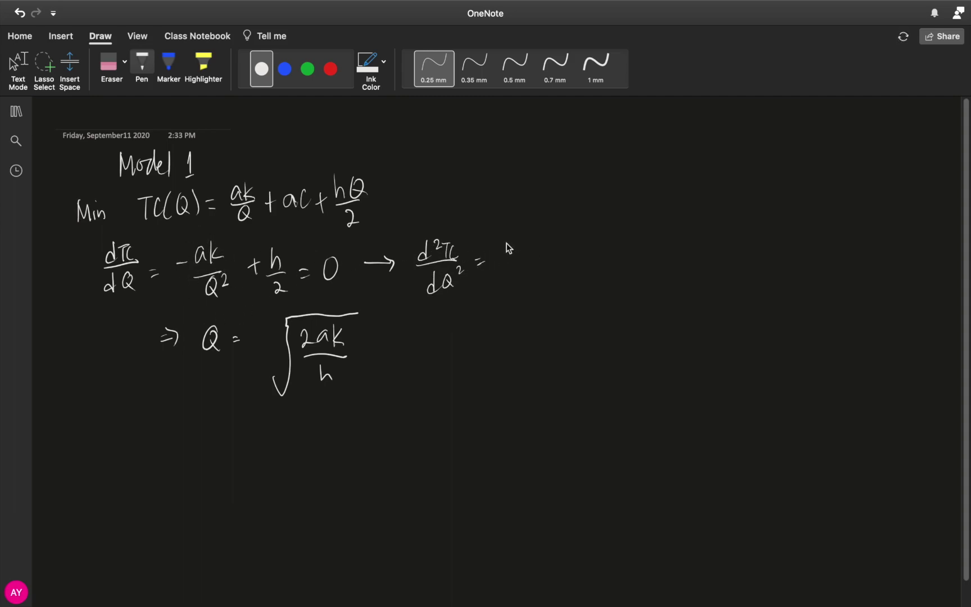
{"action": "mouse_move", "coordinate": [504, 246]}
{"action": "left_mouse_down"}
{"action": "mouse_move", "coordinate": [507, 256]}
{"action": "mouse_move", "coordinate": [538, 259]}
{"action": "left_mouse_up"}
{"action": "mouse_move", "coordinate": [522, 270]}
{"action": "left_mouse_down"}
{"action": "mouse_move", "coordinate": [520, 287]}
{"action": "mouse_move", "coordinate": [531, 279]}
{"action": "left_mouse_up"}
- Retrace the 2 in h/2, add '> 0', and conclude '⇓ Q* = √(2ak/h) is a min. pt.'
{"action": "left_click_drag", "start_coordinate": [272, 283], "coordinate": [274, 289]}
{"action": "mouse_move", "coordinate": [563, 254]}
{"action": "left_mouse_down"}
{"action": "mouse_move", "coordinate": [591, 256]}
{"action": "mouse_move", "coordinate": [599, 264]}
{"action": "mouse_move", "coordinate": [600, 248]}
{"action": "mouse_move", "coordinate": [585, 276]}
{"action": "left_mouse_up"}
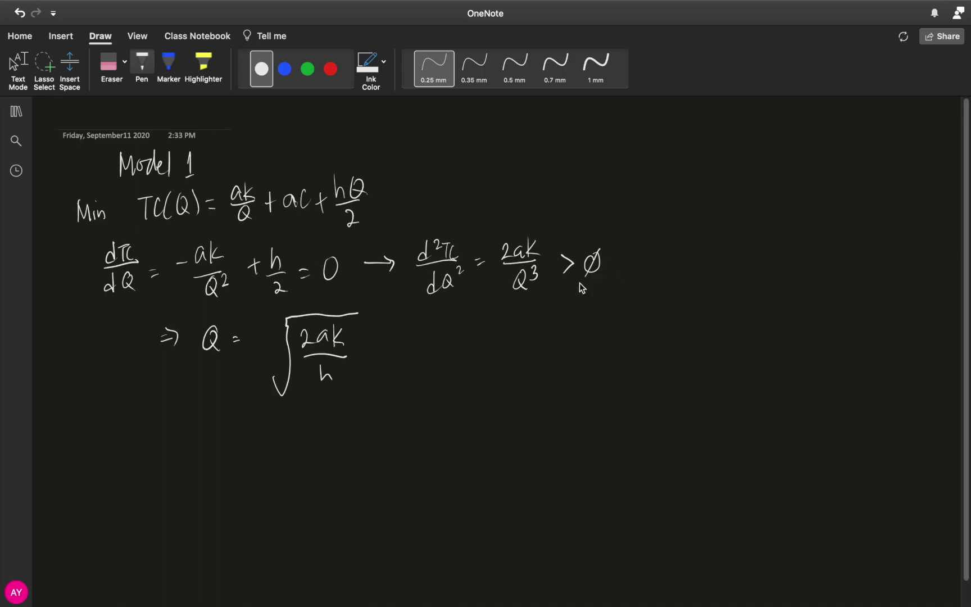
{"action": "mouse_move", "coordinate": [504, 297]}
{"action": "left_mouse_down"}
{"action": "mouse_move", "coordinate": [510, 312]}
{"action": "mouse_move", "coordinate": [516, 298]}
{"action": "left_mouse_up"}
{"action": "mouse_move", "coordinate": [469, 344]}
{"action": "left_mouse_down"}
{"action": "mouse_move", "coordinate": [540, 331]}
{"action": "mouse_move", "coordinate": [519, 357]}
{"action": "mouse_move", "coordinate": [532, 349]}
{"action": "mouse_move", "coordinate": [542, 364]}
{"action": "mouse_move", "coordinate": [542, 355]}
{"action": "mouse_move", "coordinate": [542, 383]}
{"action": "mouse_move", "coordinate": [619, 363]}
{"action": "mouse_move", "coordinate": [623, 374]}
{"action": "mouse_move", "coordinate": [644, 377]}
{"action": "mouse_move", "coordinate": [668, 377]}
{"action": "mouse_move", "coordinate": [646, 363]}
{"action": "mouse_move", "coordinate": [677, 377]}
{"action": "mouse_move", "coordinate": [704, 367]}
{"action": "left_mouse_up"}
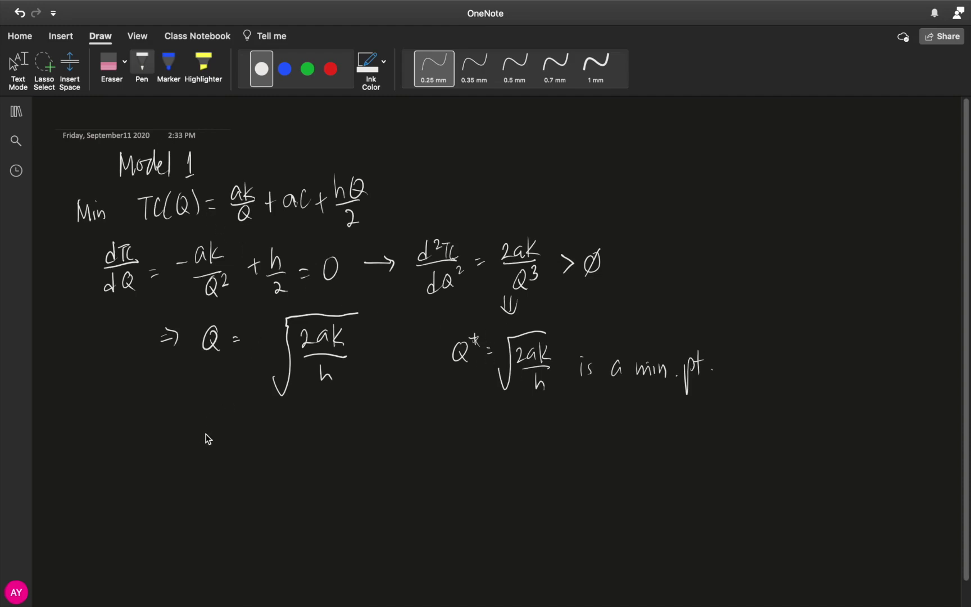
- Write TC(Q*) = ak/√(2ak/h) below the root expression
{"action": "left_click_drag", "start_coordinate": [183, 433], "coordinate": [203, 432]}
{"action": "mouse_move", "coordinate": [194, 434]}
{"action": "left_mouse_down"}
{"action": "mouse_move", "coordinate": [213, 449]}
{"action": "mouse_move", "coordinate": [220, 429]}
{"action": "mouse_move", "coordinate": [247, 449]}
{"action": "left_mouse_up"}
{"action": "mouse_move", "coordinate": [249, 430]}
{"action": "left_mouse_down"}
{"action": "mouse_move", "coordinate": [250, 439]}
{"action": "mouse_move", "coordinate": [292, 439]}
{"action": "left_mouse_up"}
{"action": "left_click_drag", "start_coordinate": [286, 444], "coordinate": [293, 443]}
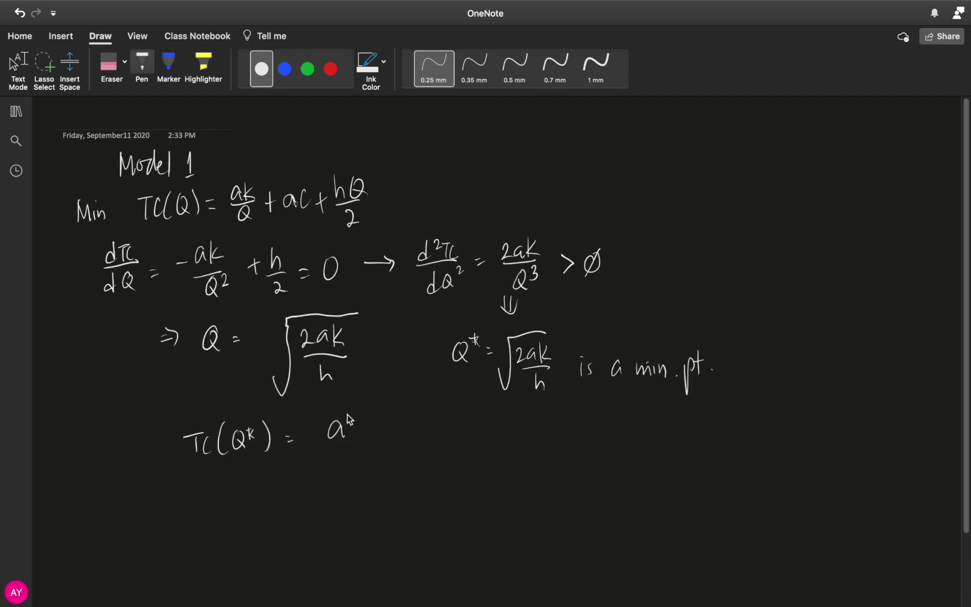
{"action": "mouse_move", "coordinate": [349, 419]}
{"action": "left_mouse_down"}
{"action": "mouse_move", "coordinate": [362, 436]}
{"action": "mouse_move", "coordinate": [339, 446]}
{"action": "mouse_move", "coordinate": [392, 439]}
{"action": "left_mouse_up"}
{"action": "mouse_move", "coordinate": [331, 467]}
{"action": "left_mouse_down"}
{"action": "mouse_move", "coordinate": [344, 450]}
{"action": "mouse_move", "coordinate": [355, 470]}
{"action": "mouse_move", "coordinate": [378, 468]}
{"action": "left_mouse_up"}
{"action": "mouse_move", "coordinate": [345, 473]}
{"action": "left_mouse_down"}
{"action": "mouse_move", "coordinate": [376, 471]}
{"action": "mouse_move", "coordinate": [371, 489]}
{"action": "left_mouse_up"}
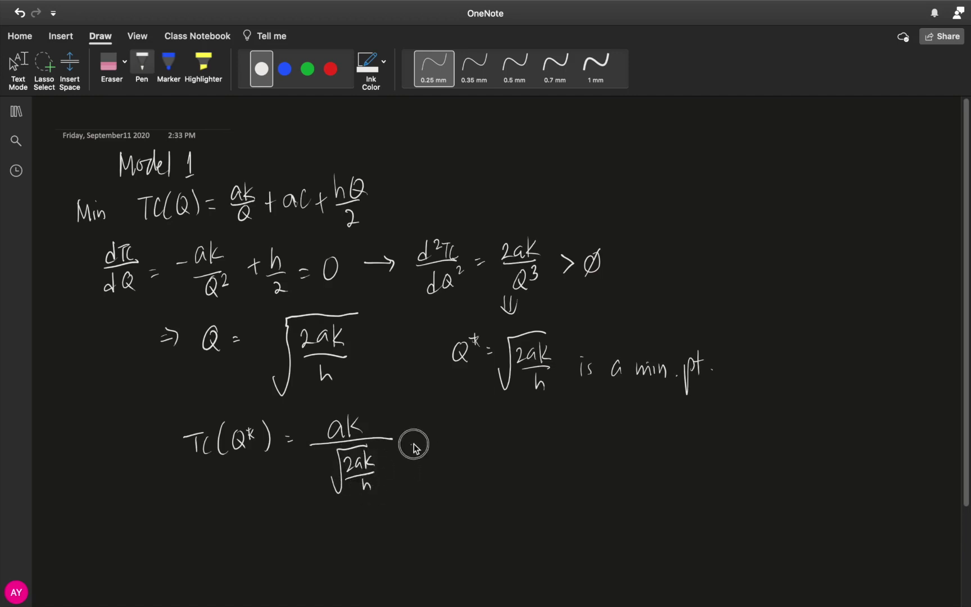
- Continue the line with '+ ac + h√(2ak/h)'
{"action": "left_click_drag", "start_coordinate": [412, 444], "coordinate": [427, 442]}
{"action": "left_click_drag", "start_coordinate": [419, 440], "coordinate": [419, 460]}
{"action": "left_click_drag", "start_coordinate": [450, 441], "coordinate": [453, 456]}
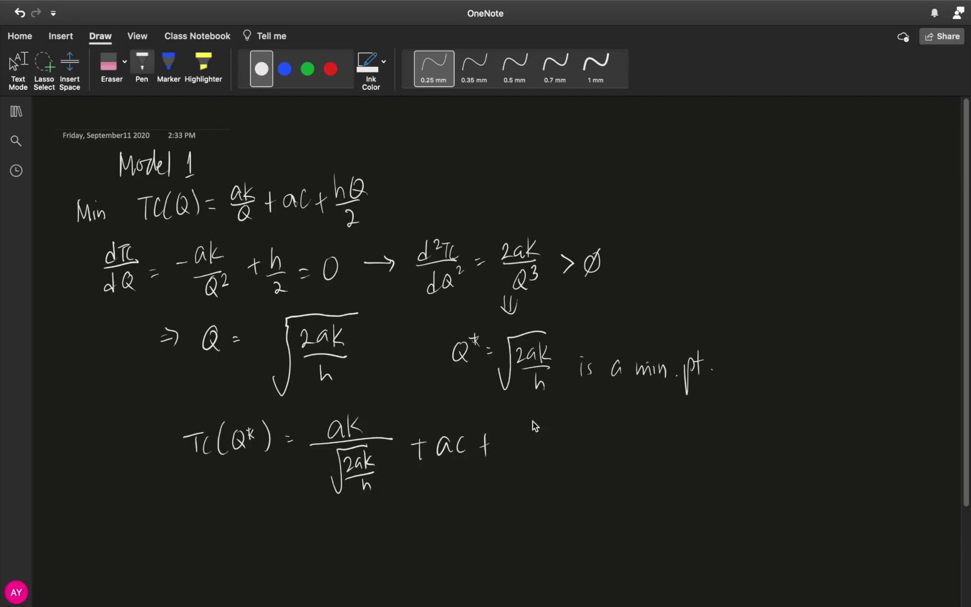
{"action": "mouse_move", "coordinate": [510, 422]}
{"action": "left_mouse_down"}
{"action": "mouse_move", "coordinate": [528, 436]}
{"action": "mouse_move", "coordinate": [528, 448]}
{"action": "mouse_move", "coordinate": [553, 415]}
{"action": "mouse_move", "coordinate": [538, 432]}
{"action": "mouse_move", "coordinate": [566, 436]}
{"action": "mouse_move", "coordinate": [556, 455]}
{"action": "mouse_move", "coordinate": [586, 438]}
{"action": "left_mouse_up"}
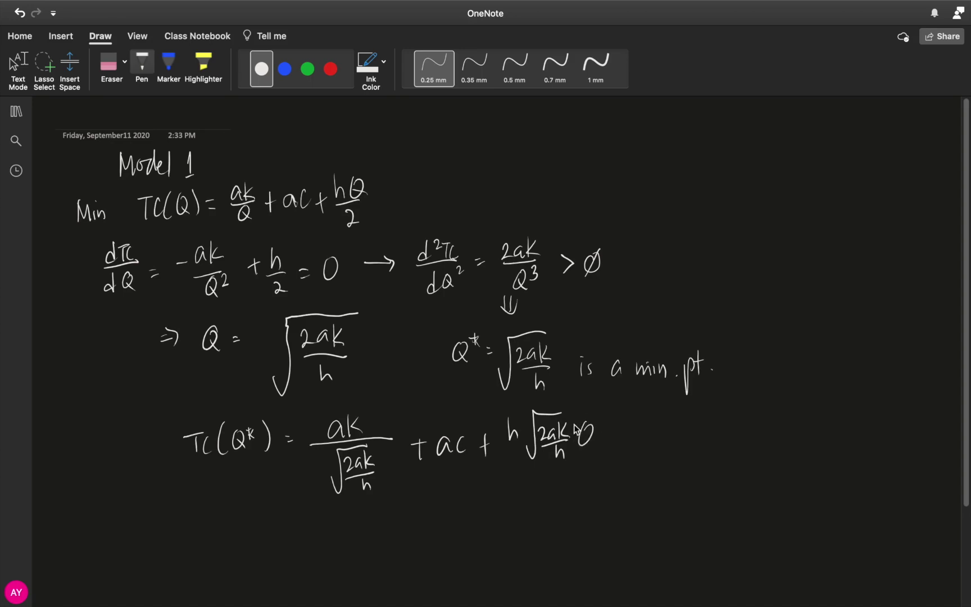
- Erase the stray O stroke and draw a fraction bar under h√(2ak/h)
{"action": "left_click", "coordinate": [109, 65]}
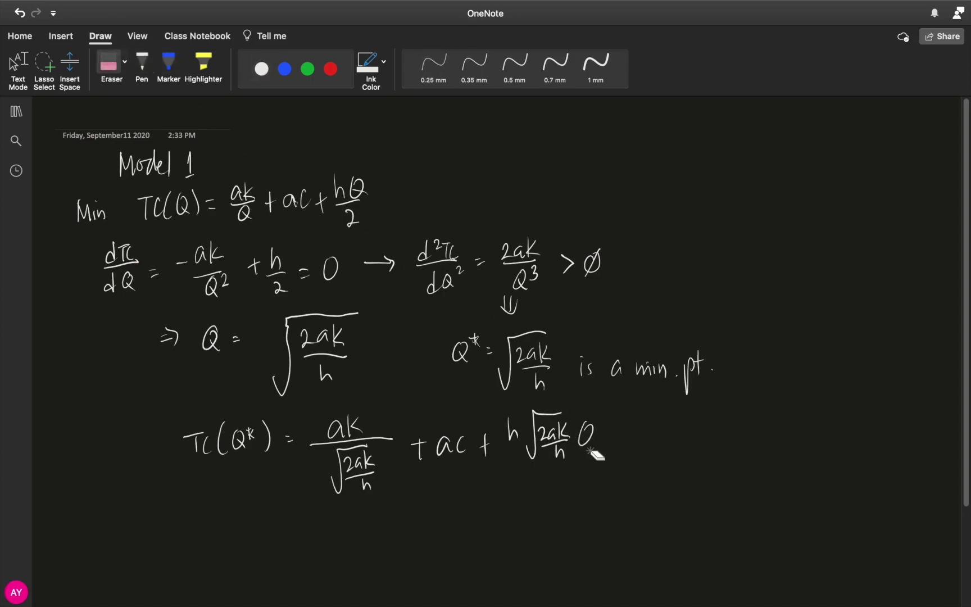
{"action": "left_click_drag", "start_coordinate": [590, 449], "coordinate": [588, 427]}
{"action": "left_click", "coordinate": [144, 63]}
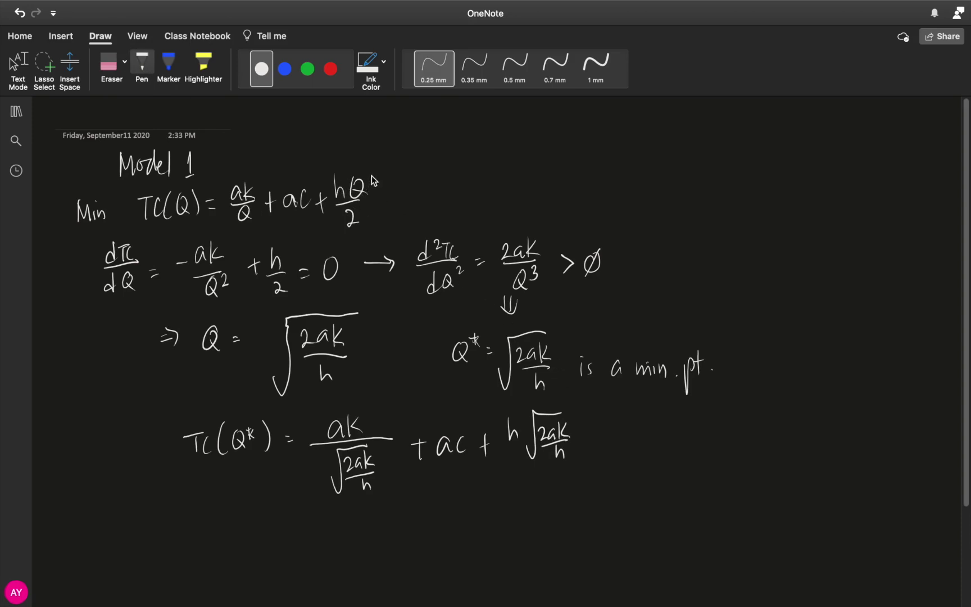
{"action": "mouse_move", "coordinate": [514, 467]}
{"action": "left_mouse_down"}
{"action": "mouse_move", "coordinate": [569, 460]}
{"action": "mouse_move", "coordinate": [554, 479]}
{"action": "left_mouse_up"}
- Start a new line reading '= ak(√(h/2ak))'
{"action": "scroll", "coordinate": [548, 478], "scroll_direction": "down", "scroll_amount": 5}
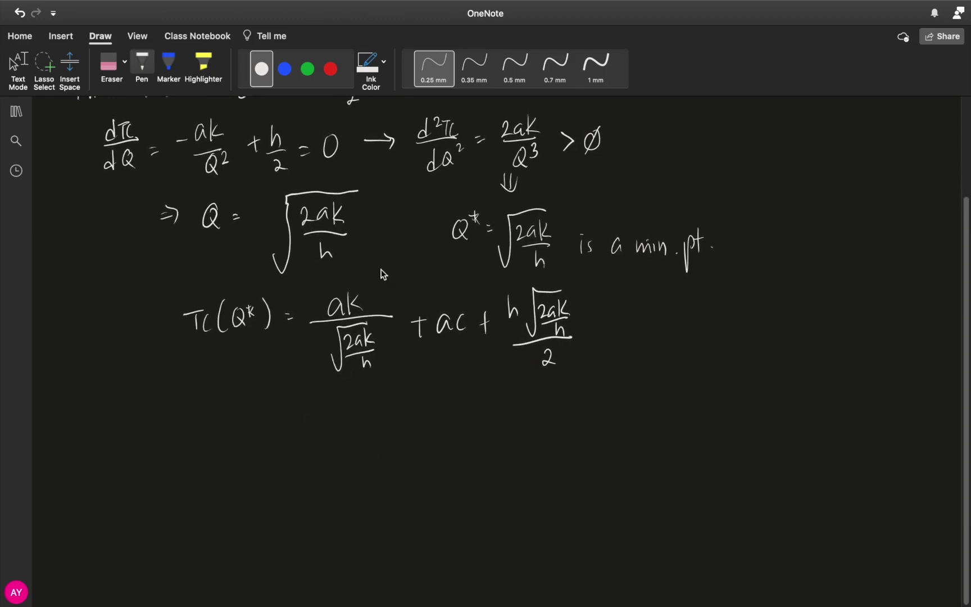
{"action": "left_click_drag", "start_coordinate": [288, 406], "coordinate": [296, 405]}
{"action": "left_click_drag", "start_coordinate": [289, 412], "coordinate": [334, 416]}
{"action": "mouse_move", "coordinate": [340, 398]}
{"action": "left_mouse_down"}
{"action": "mouse_move", "coordinate": [365, 421]}
{"action": "mouse_move", "coordinate": [374, 397]}
{"action": "mouse_move", "coordinate": [392, 387]}
{"action": "mouse_move", "coordinate": [386, 403]}
{"action": "mouse_move", "coordinate": [400, 410]}
{"action": "mouse_move", "coordinate": [384, 422]}
{"action": "mouse_move", "coordinate": [401, 431]}
{"action": "left_mouse_up"}
{"action": "left_click_drag", "start_coordinate": [404, 413], "coordinate": [410, 432]}
{"action": "mouse_move", "coordinate": [415, 381]}
{"action": "left_mouse_down"}
{"action": "mouse_move", "coordinate": [417, 430]}
{"action": "mouse_move", "coordinate": [445, 421]}
{"action": "left_mouse_up"}
- Finish that line with '+ ac + h/2·√(2ak/h)'
{"action": "mouse_move", "coordinate": [439, 413]}
{"action": "left_mouse_down"}
{"action": "mouse_move", "coordinate": [470, 403]}
{"action": "mouse_move", "coordinate": [481, 423]}
{"action": "mouse_move", "coordinate": [509, 420]}
{"action": "left_mouse_up"}
{"action": "mouse_move", "coordinate": [502, 411]}
{"action": "left_mouse_down"}
{"action": "mouse_move", "coordinate": [536, 403]}
{"action": "mouse_move", "coordinate": [543, 430]}
{"action": "mouse_move", "coordinate": [559, 428]}
{"action": "mouse_move", "coordinate": [566, 387]}
{"action": "mouse_move", "coordinate": [595, 386]}
{"action": "left_mouse_up"}
{"action": "left_click_drag", "start_coordinate": [572, 404], "coordinate": [593, 416]}
{"action": "left_click_drag", "start_coordinate": [595, 409], "coordinate": [603, 416]}
{"action": "mouse_move", "coordinate": [574, 419]}
{"action": "left_mouse_down"}
{"action": "mouse_move", "coordinate": [605, 417]}
{"action": "mouse_move", "coordinate": [598, 439]}
{"action": "left_mouse_up"}
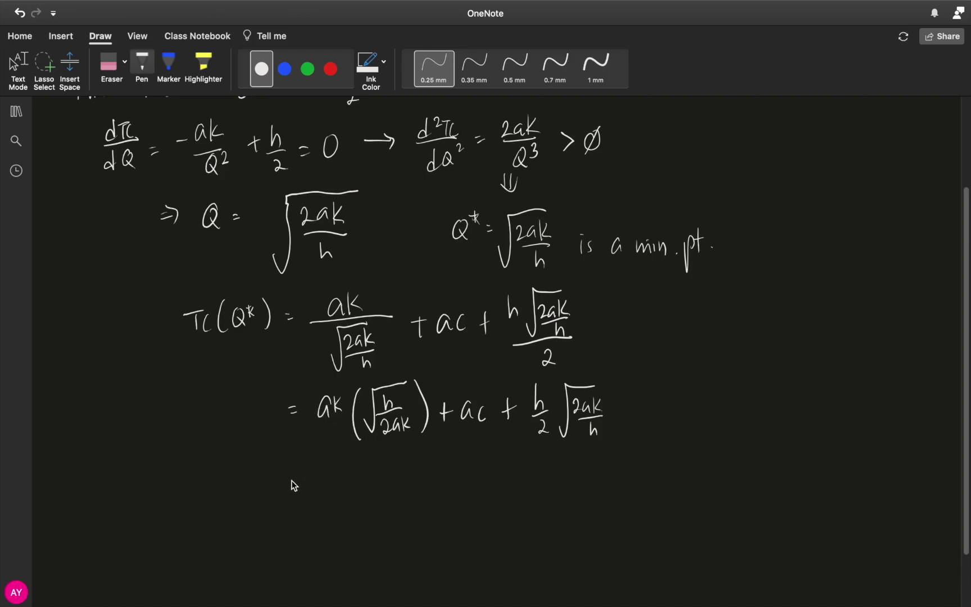
- On the next line write '= √akh/√2 + ac +'
{"action": "left_click_drag", "start_coordinate": [291, 482], "coordinate": [299, 479]}
{"action": "left_click_drag", "start_coordinate": [292, 489], "coordinate": [300, 485]}
{"action": "left_click", "coordinate": [316, 475]}
{"action": "mouse_move", "coordinate": [316, 475]}
{"action": "left_mouse_down"}
{"action": "mouse_move", "coordinate": [377, 451]}
{"action": "mouse_move", "coordinate": [336, 473]}
{"action": "mouse_move", "coordinate": [366, 471]}
{"action": "mouse_move", "coordinate": [349, 486]}
{"action": "mouse_move", "coordinate": [382, 481]}
{"action": "left_mouse_up"}
{"action": "mouse_move", "coordinate": [333, 505]}
{"action": "left_mouse_down"}
{"action": "mouse_move", "coordinate": [360, 491]}
{"action": "mouse_move", "coordinate": [352, 516]}
{"action": "left_mouse_up"}
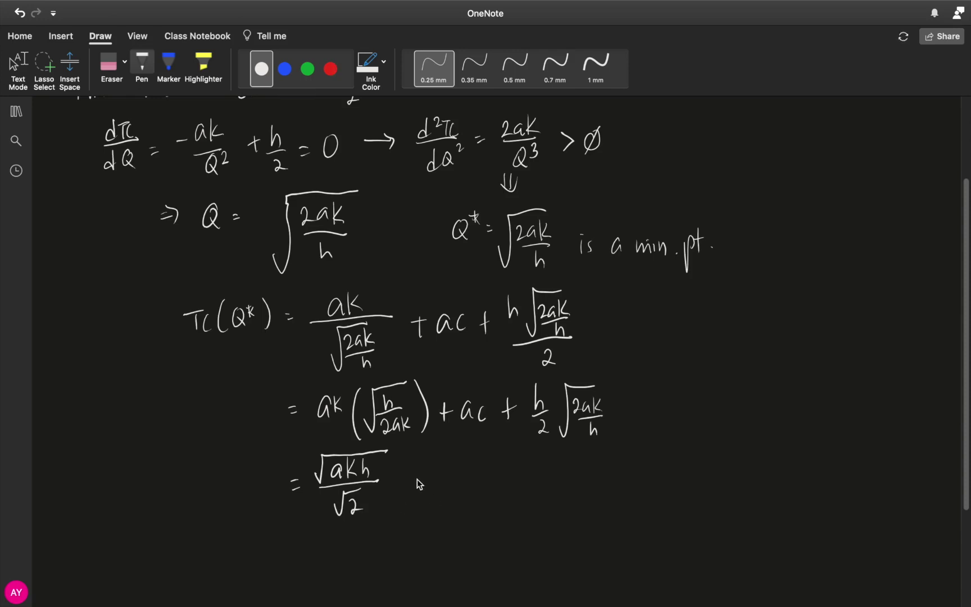
{"action": "left_click_drag", "start_coordinate": [417, 479], "coordinate": [416, 497]}
{"action": "left_click_drag", "start_coordinate": [410, 489], "coordinate": [485, 497]}
{"action": "left_click_drag", "start_coordinate": [478, 487], "coordinate": [494, 487]}
- Add the final term √akh/√2 to complete the line
{"action": "left_click_drag", "start_coordinate": [510, 492], "coordinate": [605, 491]}
{"action": "left_click_drag", "start_coordinate": [543, 507], "coordinate": [563, 499]}
{"action": "left_click_drag", "start_coordinate": [553, 504], "coordinate": [562, 515]}
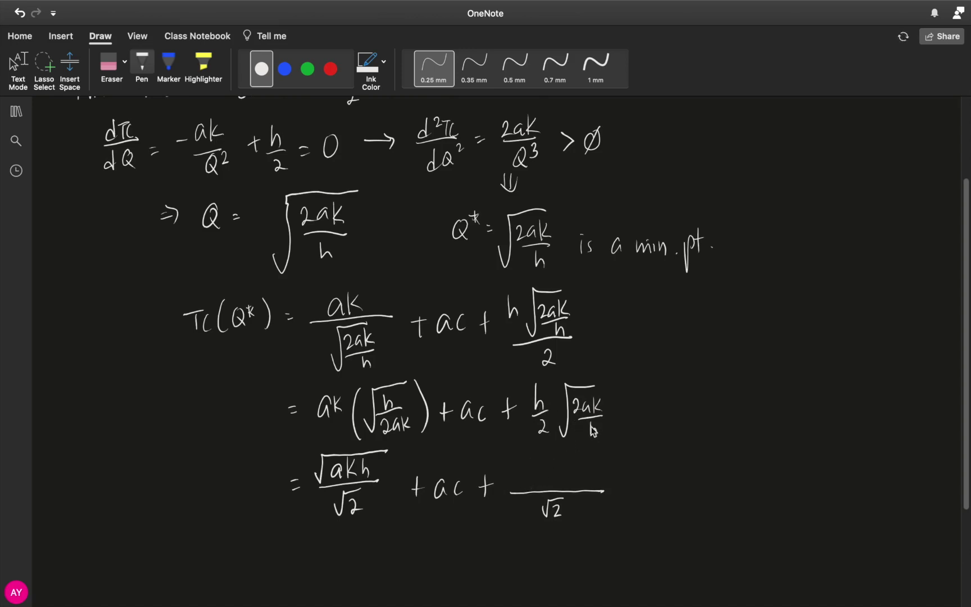
{"action": "mouse_move", "coordinate": [527, 471]}
{"action": "left_mouse_down"}
{"action": "mouse_move", "coordinate": [530, 480]}
{"action": "mouse_move", "coordinate": [538, 456]}
{"action": "mouse_move", "coordinate": [593, 458]}
{"action": "mouse_move", "coordinate": [537, 475]}
{"action": "mouse_move", "coordinate": [556, 480]}
{"action": "mouse_move", "coordinate": [578, 466]}
{"action": "mouse_move", "coordinate": [589, 481]}
{"action": "left_mouse_up"}
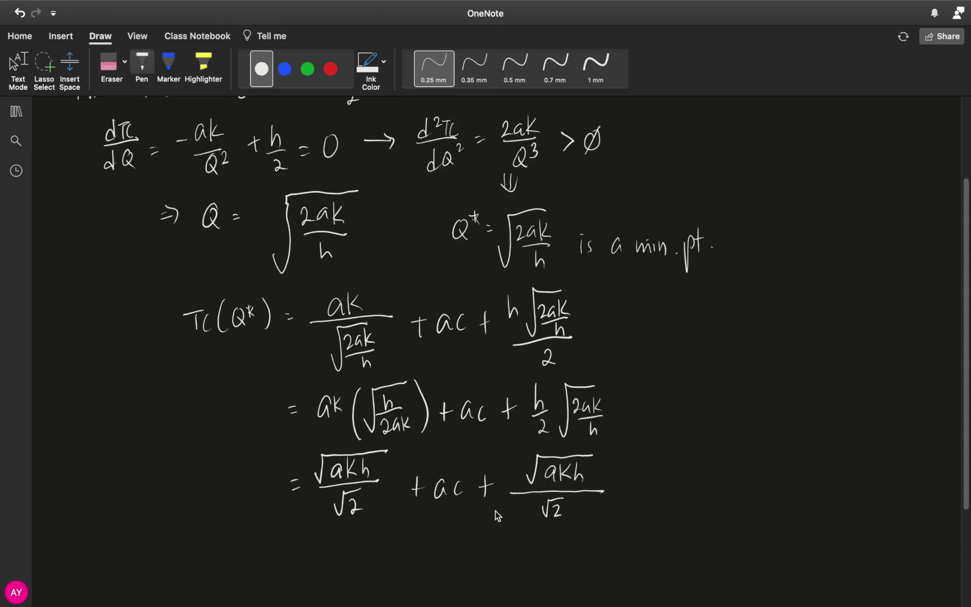
{"action": "scroll", "coordinate": [489, 514], "scroll_direction": "down", "scroll_amount": 5}
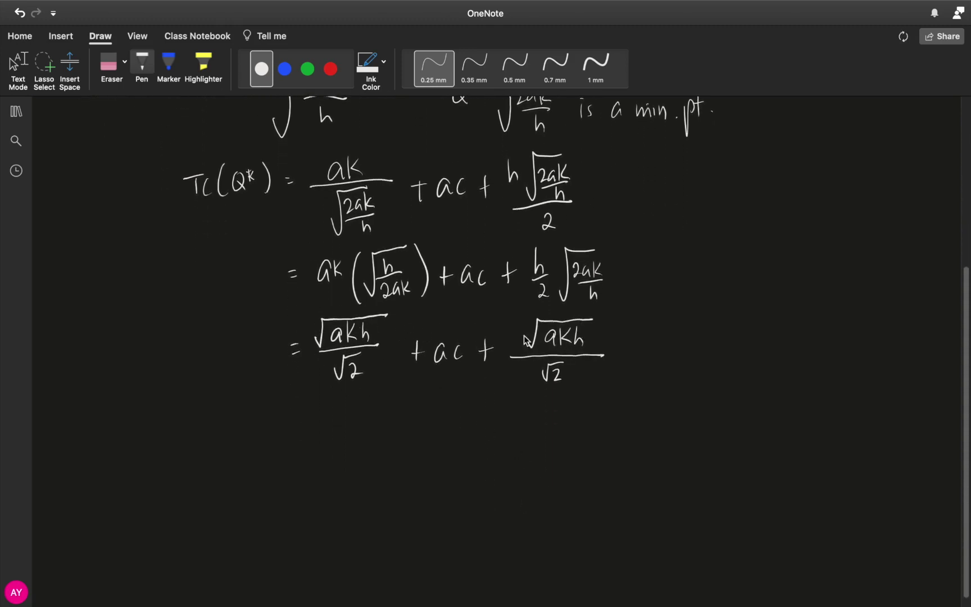
- Write '= 2√akh/√2 + ac', erasing the mistaken 2ak radicand and rewriting it as akh
{"action": "mouse_move", "coordinate": [298, 424]}
{"action": "left_mouse_down"}
{"action": "mouse_move", "coordinate": [341, 431]}
{"action": "mouse_move", "coordinate": [395, 407]}
{"action": "mouse_move", "coordinate": [363, 433]}
{"action": "mouse_move", "coordinate": [378, 433]}
{"action": "left_mouse_up"}
{"action": "mouse_move", "coordinate": [384, 419]}
{"action": "left_mouse_down"}
{"action": "mouse_move", "coordinate": [383, 433]}
{"action": "mouse_move", "coordinate": [397, 433]}
{"action": "left_mouse_up"}
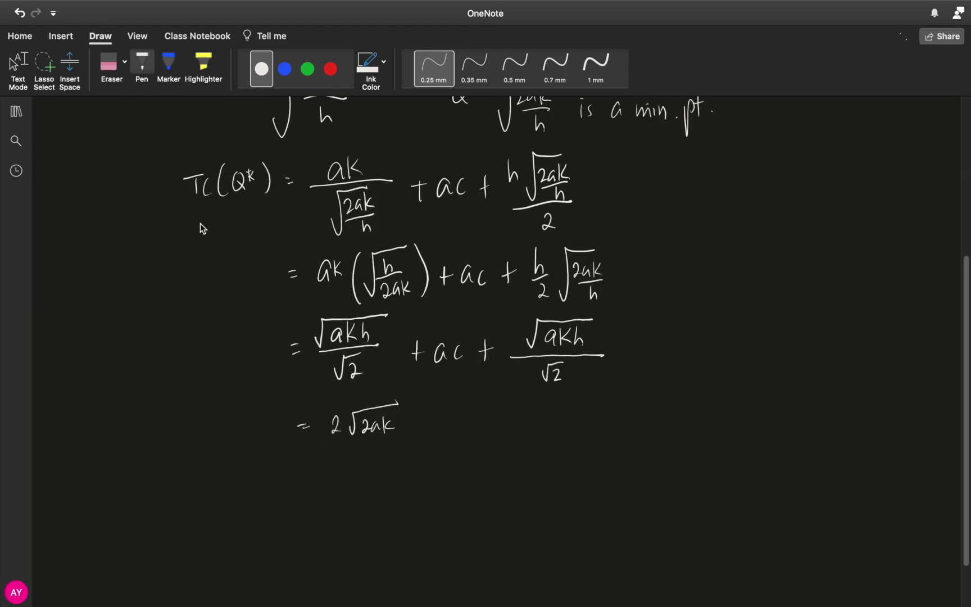
{"action": "left_click", "coordinate": [112, 64]}
{"action": "mouse_move", "coordinate": [390, 423]}
{"action": "left_mouse_down"}
{"action": "mouse_move", "coordinate": [354, 430]}
{"action": "mouse_move", "coordinate": [377, 432]}
{"action": "left_mouse_up"}
{"action": "left_click", "coordinate": [142, 63]}
{"action": "mouse_move", "coordinate": [382, 415]}
{"action": "left_mouse_down"}
{"action": "mouse_move", "coordinate": [384, 432]}
{"action": "mouse_move", "coordinate": [397, 431]}
{"action": "left_mouse_up"}
{"action": "mouse_move", "coordinate": [329, 441]}
{"action": "left_mouse_down"}
{"action": "mouse_move", "coordinate": [402, 430]}
{"action": "mouse_move", "coordinate": [357, 458]}
{"action": "mouse_move", "coordinate": [375, 443]}
{"action": "mouse_move", "coordinate": [386, 460]}
{"action": "left_mouse_up"}
{"action": "left_click_drag", "start_coordinate": [454, 425], "coordinate": [457, 436]}
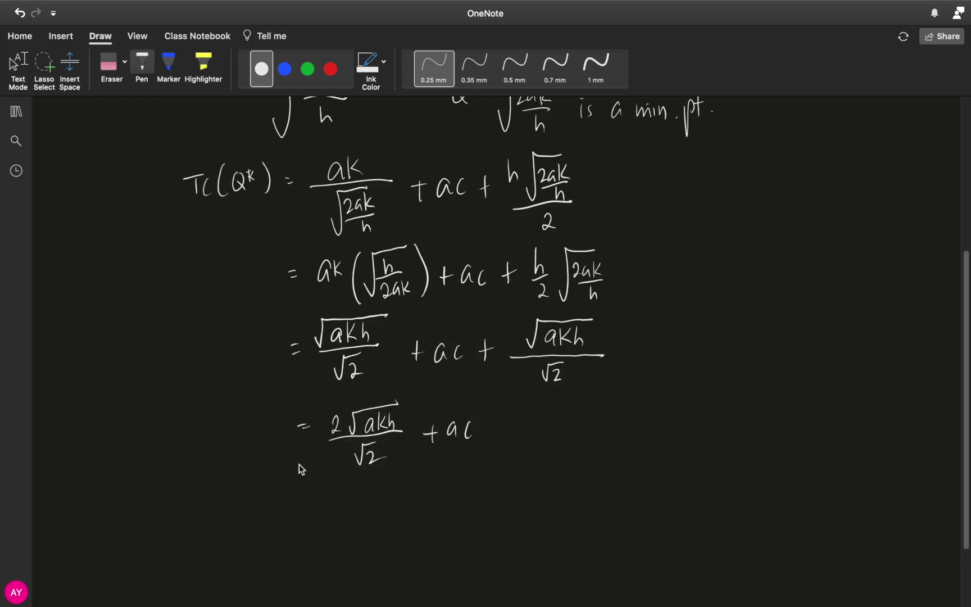
- Write '= √(2akh) + ac' on the line below
{"action": "left_click_drag", "start_coordinate": [301, 489], "coordinate": [310, 491]}
{"action": "mouse_move", "coordinate": [300, 495]}
{"action": "left_mouse_down"}
{"action": "mouse_move", "coordinate": [335, 473]}
{"action": "mouse_move", "coordinate": [410, 472]}
{"action": "left_mouse_up"}
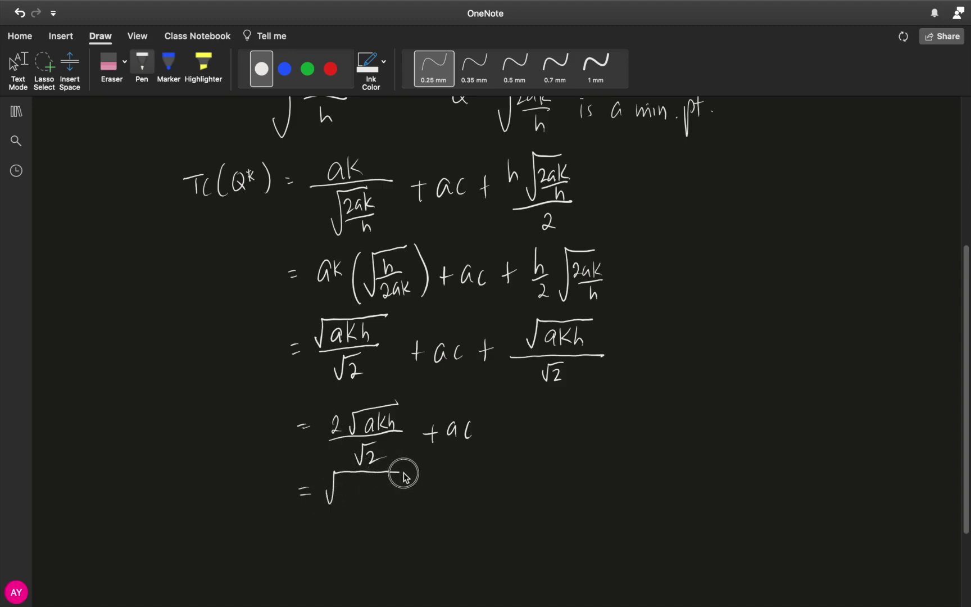
{"action": "left_click", "coordinate": [340, 488]}
{"action": "mouse_move", "coordinate": [341, 486]}
{"action": "left_mouse_down"}
{"action": "mouse_move", "coordinate": [352, 498]}
{"action": "mouse_move", "coordinate": [392, 498]}
{"action": "left_mouse_up"}
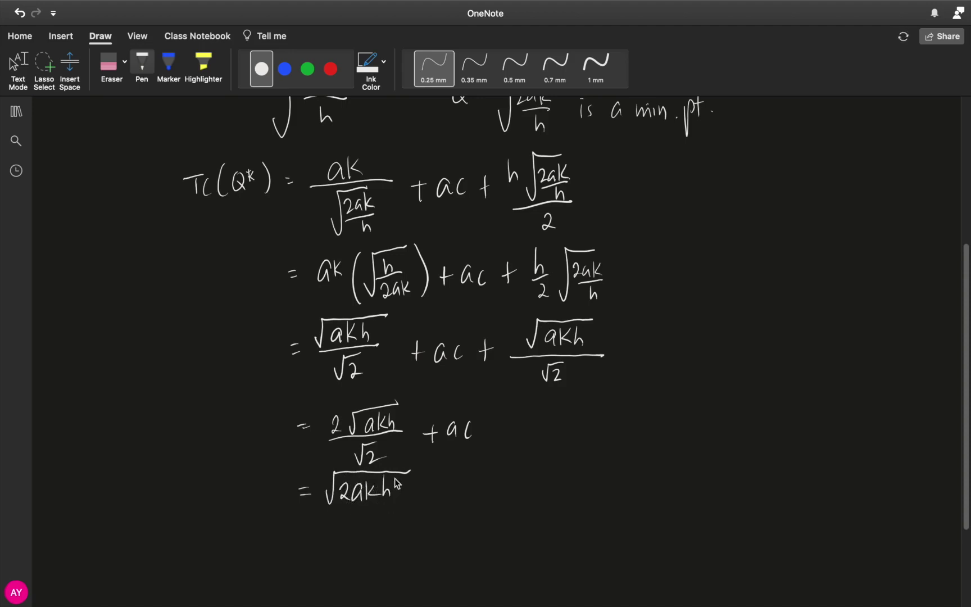
{"action": "left_click_drag", "start_coordinate": [468, 486], "coordinate": [467, 496]}
- Use the Medium Eraser to trim the overlong root bar above 2akh
{"action": "left_click", "coordinate": [130, 60]}
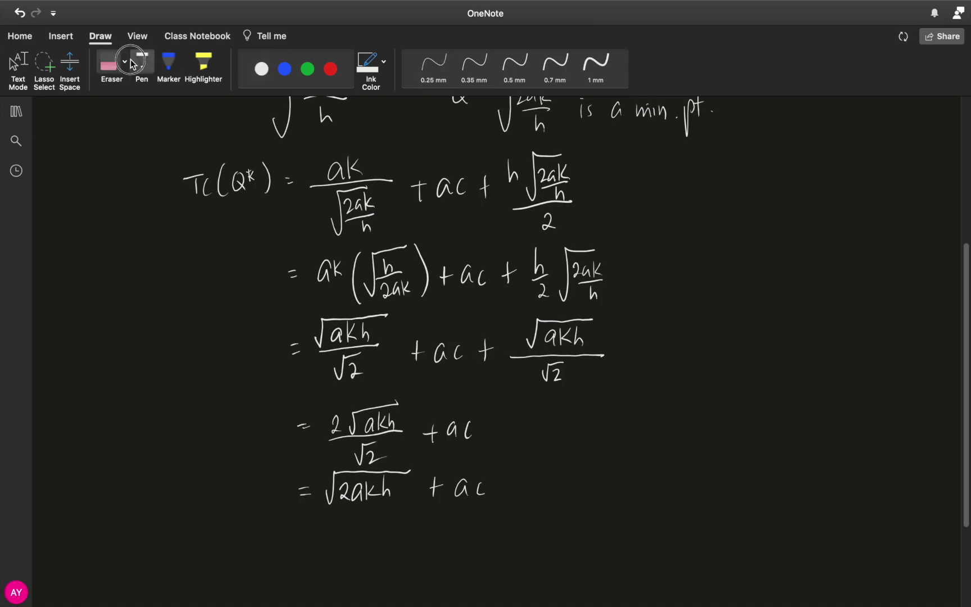
{"action": "left_click", "coordinate": [124, 63]}
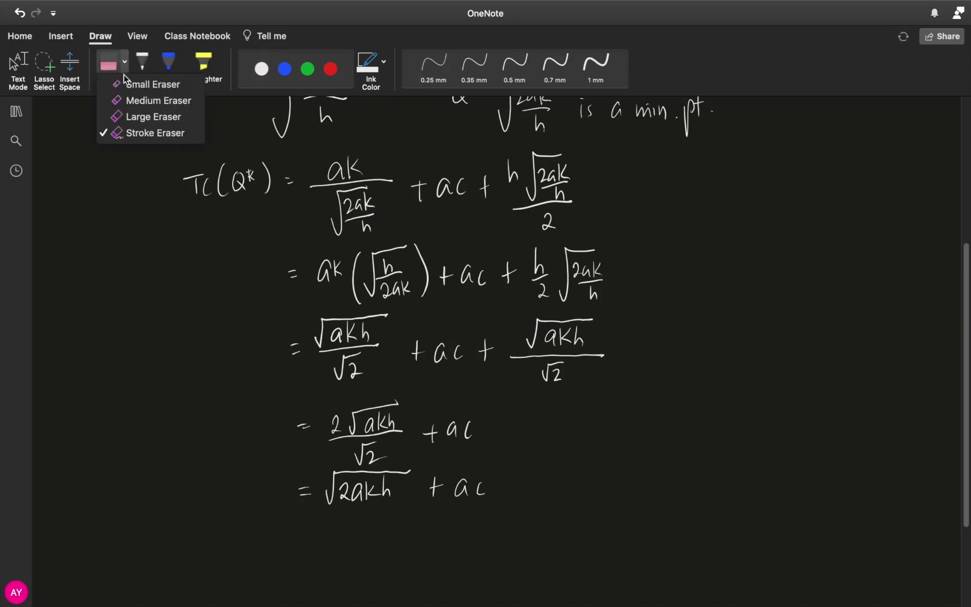
{"action": "left_click", "coordinate": [140, 101]}
{"action": "left_click_drag", "start_coordinate": [412, 479], "coordinate": [404, 472]}
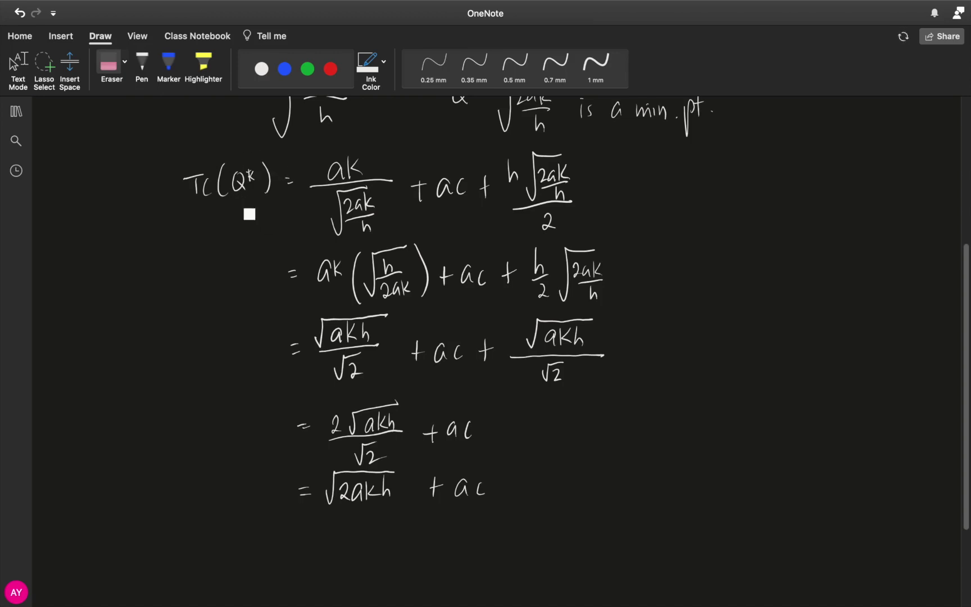
{"action": "scroll", "coordinate": [250, 206], "scroll_direction": "up", "scroll_amount": 3}
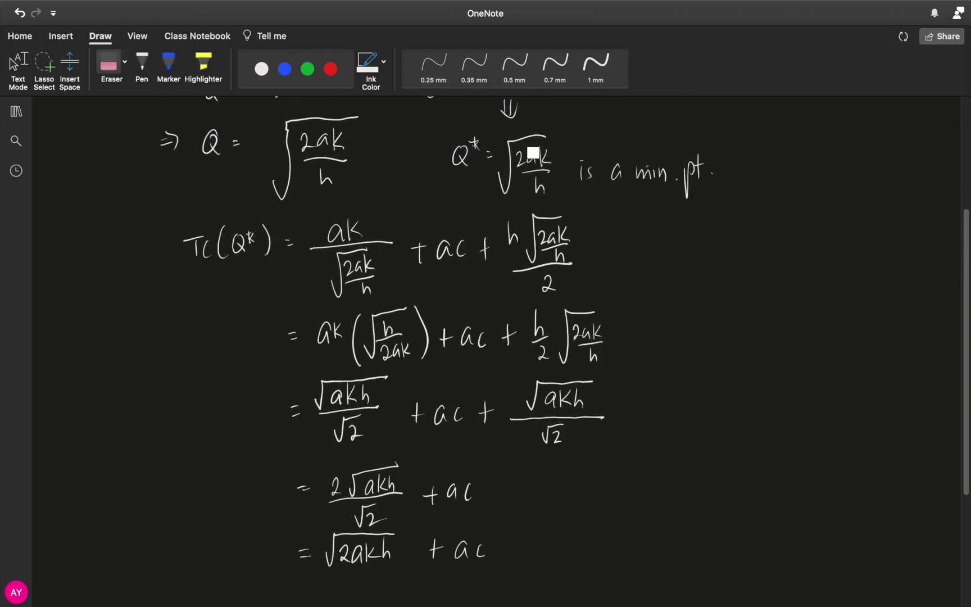